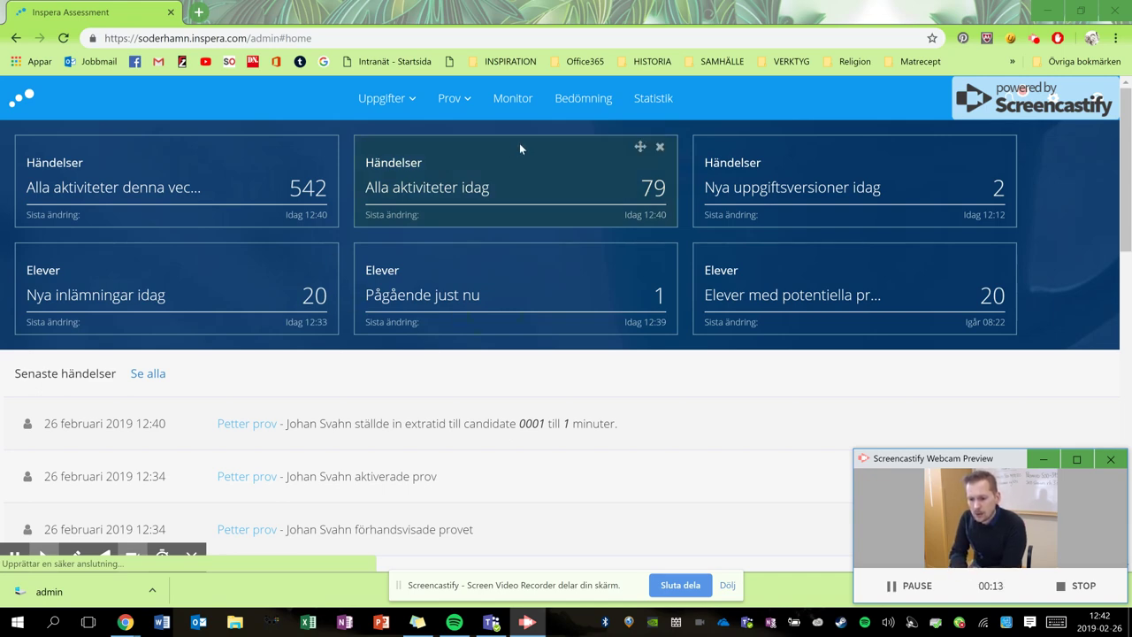
Start a message to the student with the ongoing test in Monitor, with "Hej" and the student's first name as the subject
left_click(511, 100)
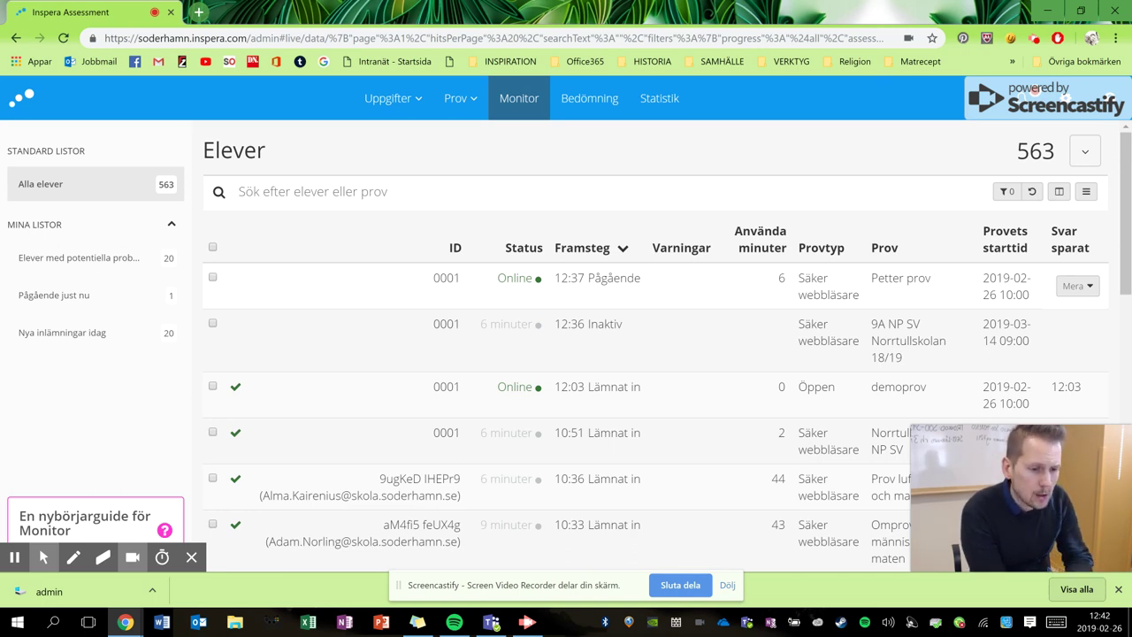
left_click(445, 282)
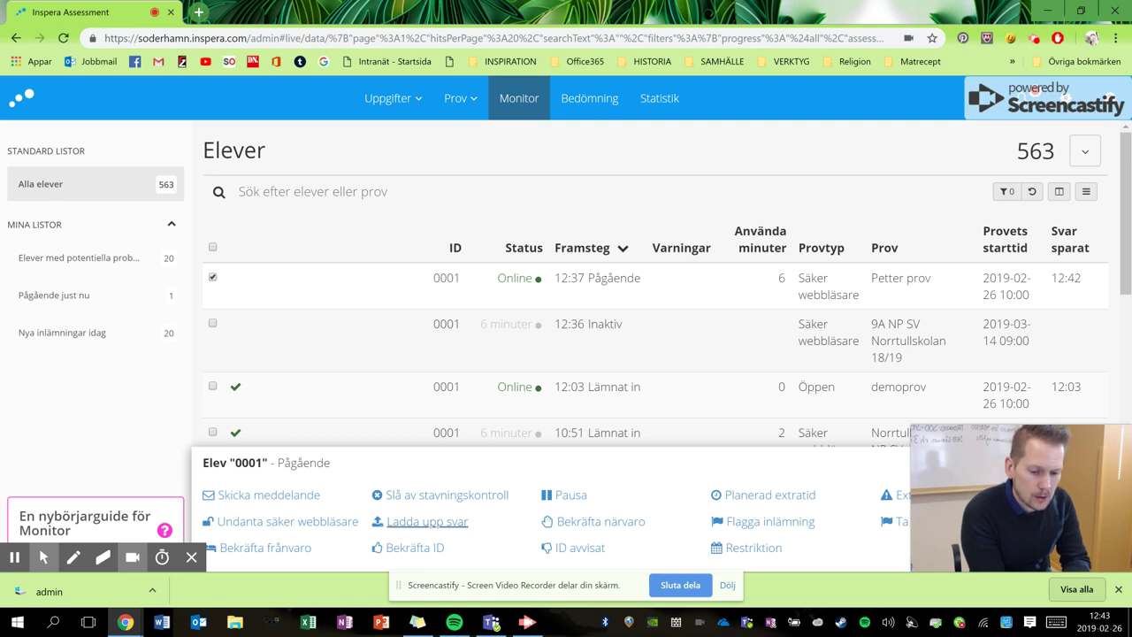
left_click(305, 498)
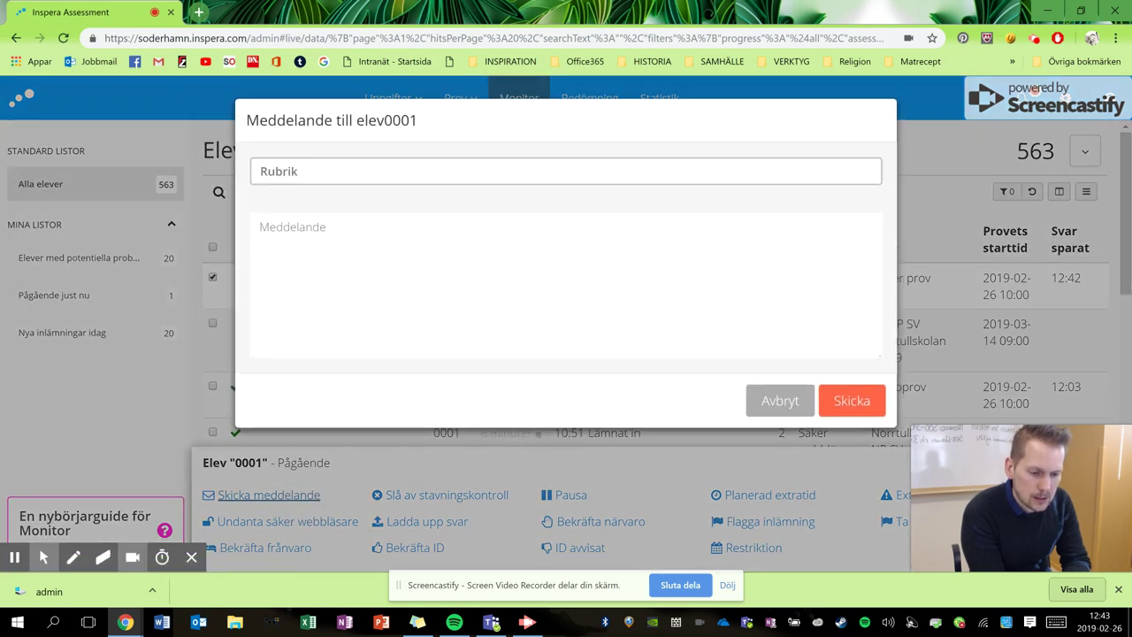
left_click(359, 170)
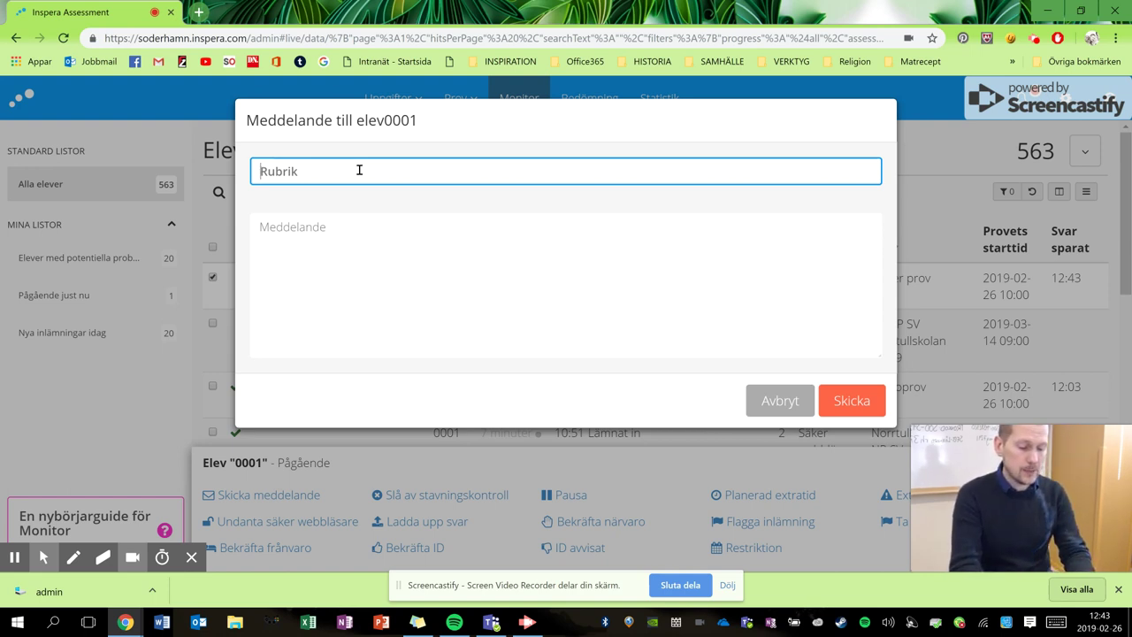
type("Hej Petter")
key("Tab")
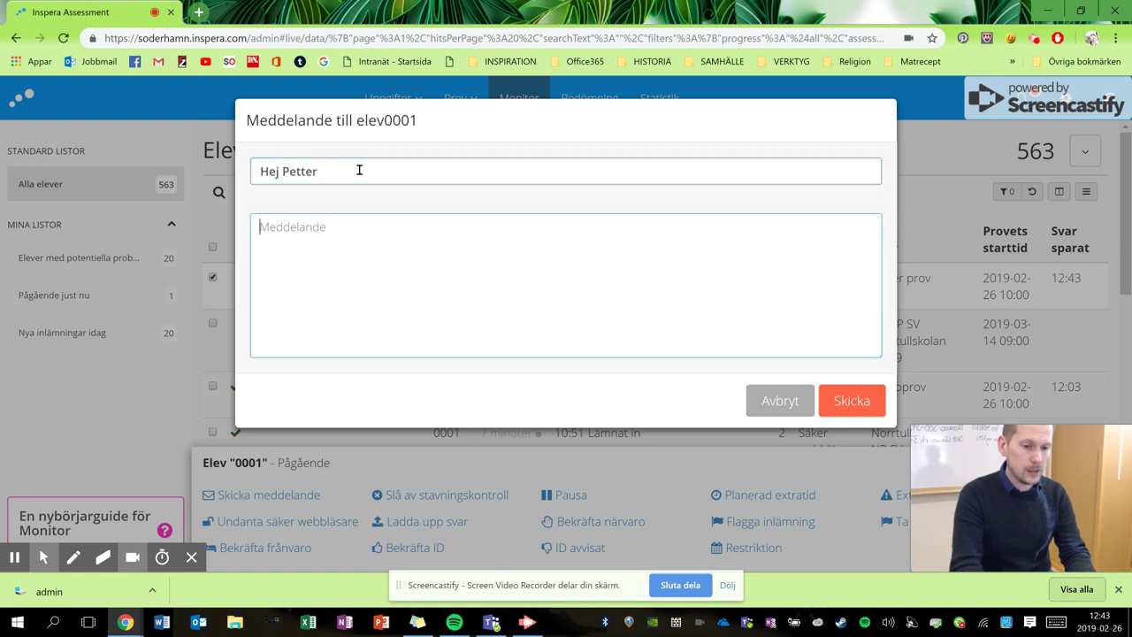
Begin the message body with "Jag ser att du inte har skrivit så mycket senaste tio minuterna."
type("Jag ser att")
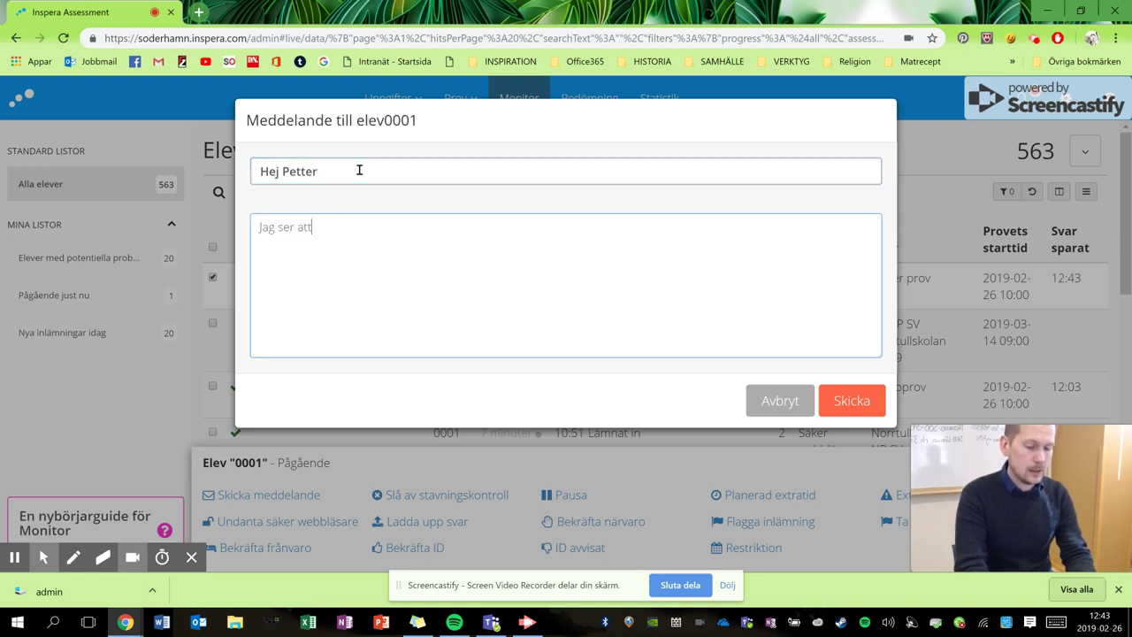
type(" du inte har skrivit")
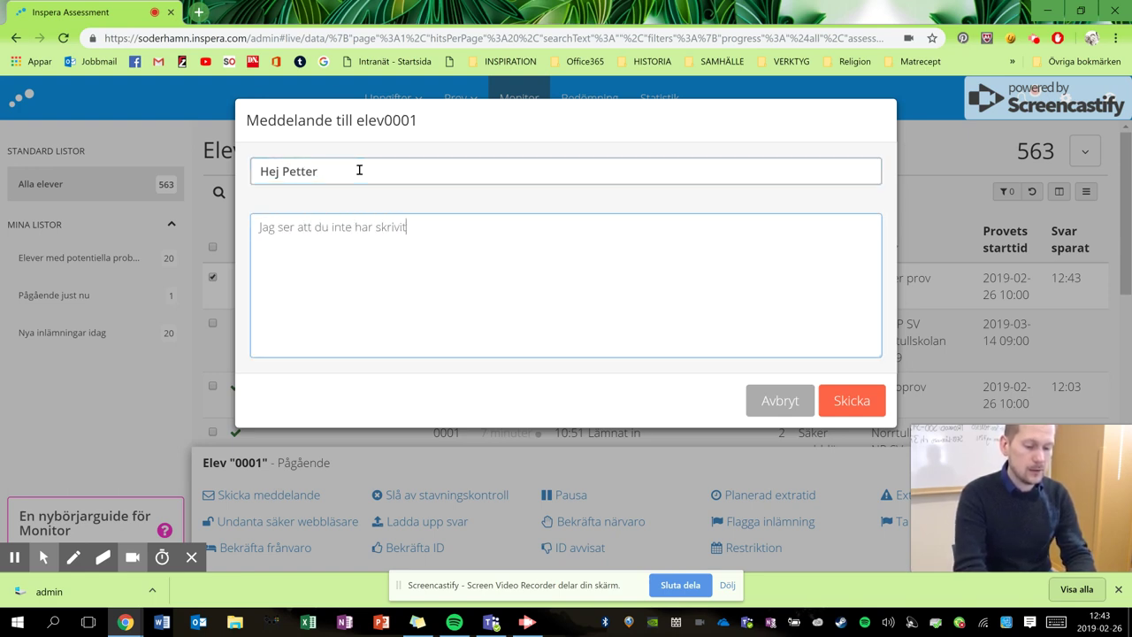
type(" så mycket senas")
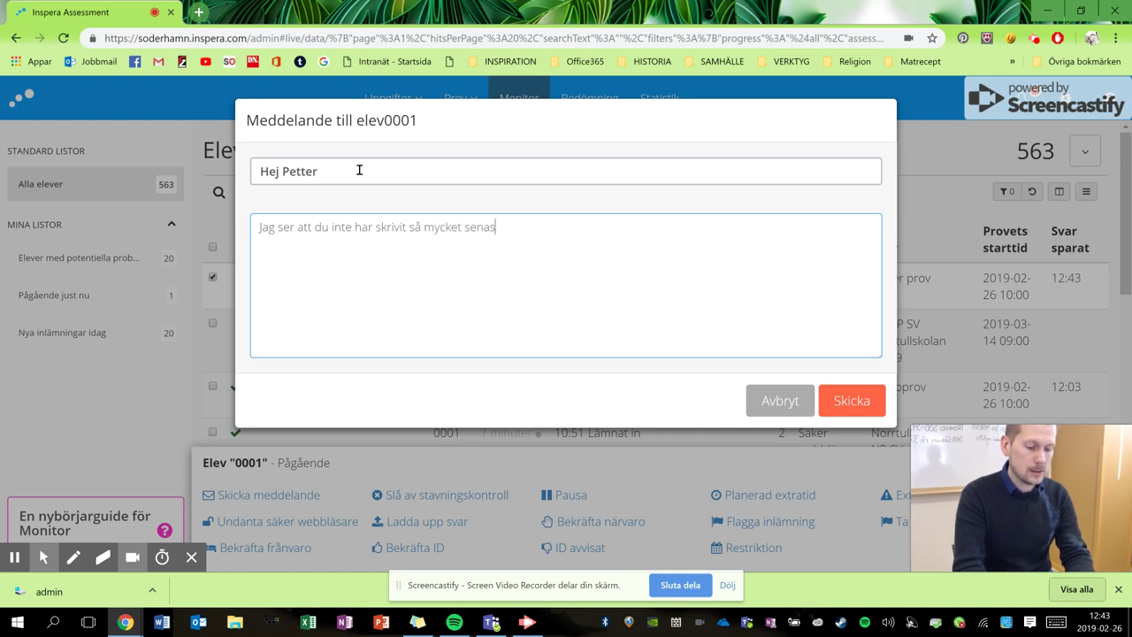
type("te tio mi")
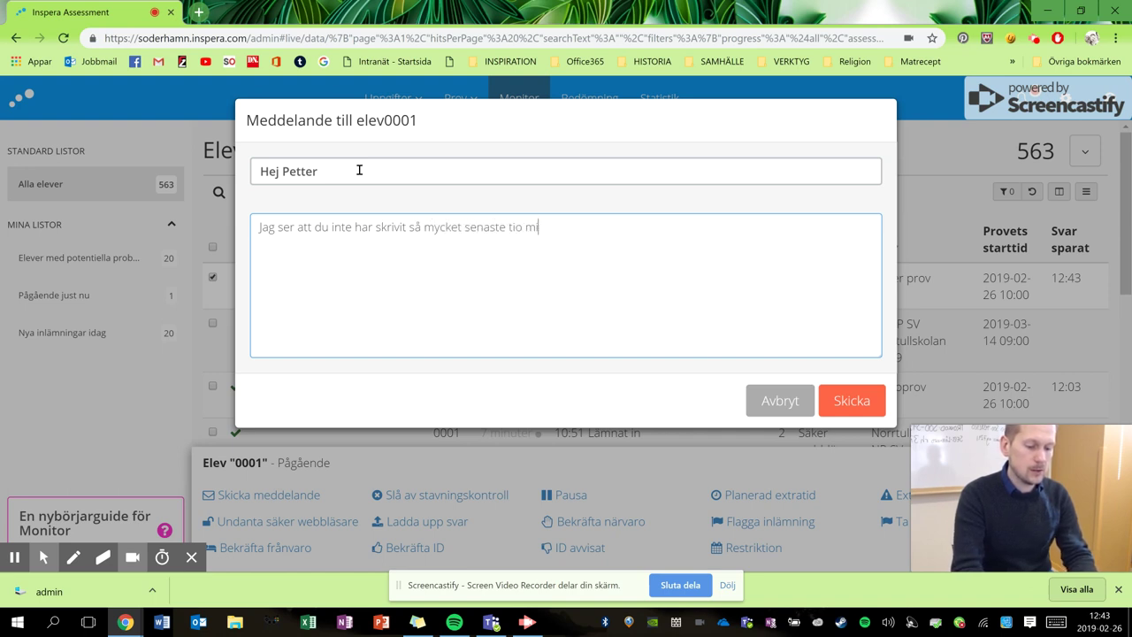
type("nuterna. ")
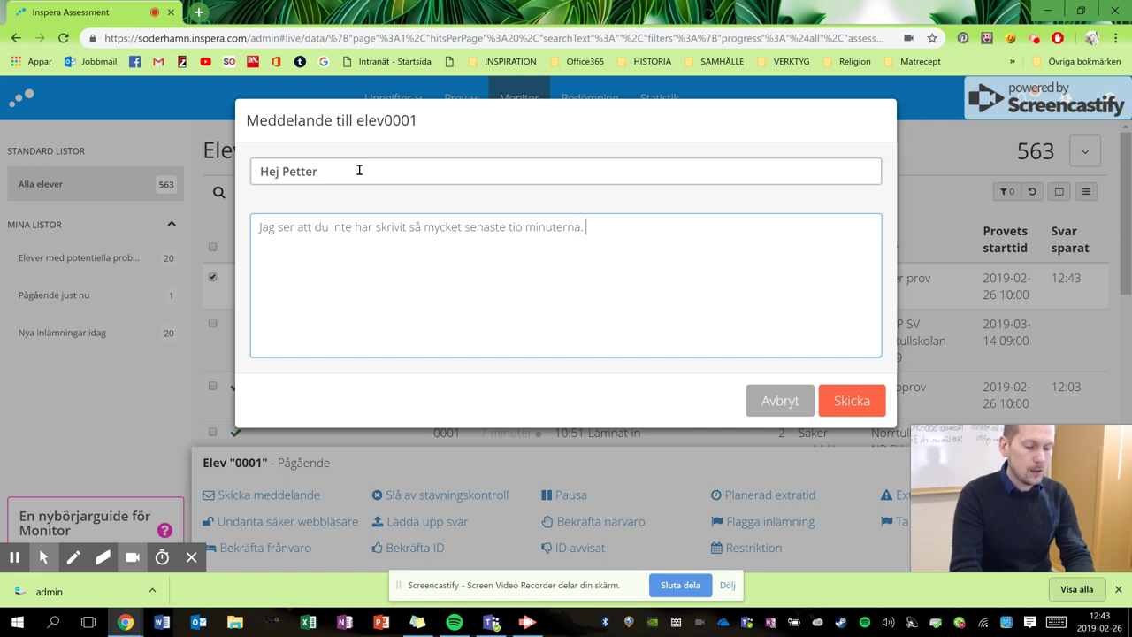
Add "Kom ihåg det vi pratat om under svenskalektionerna och hur man sätter fart på hjärnan när man fått skrivkramp." and send the message
type("Kom ihåg ")
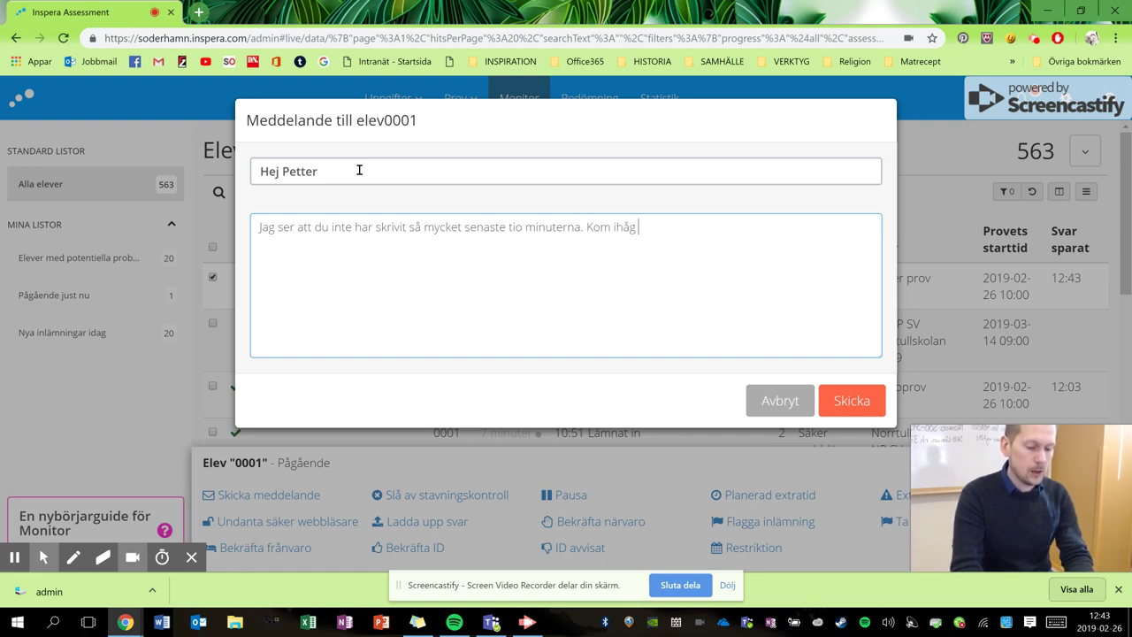
type("det vi")
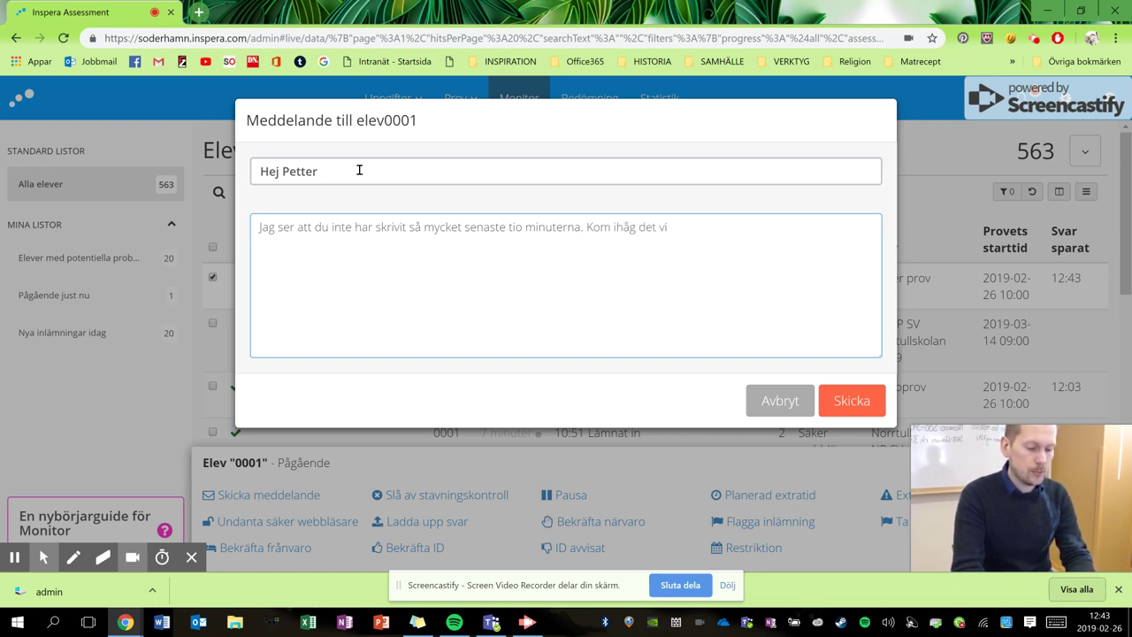
type(" pratat om ")
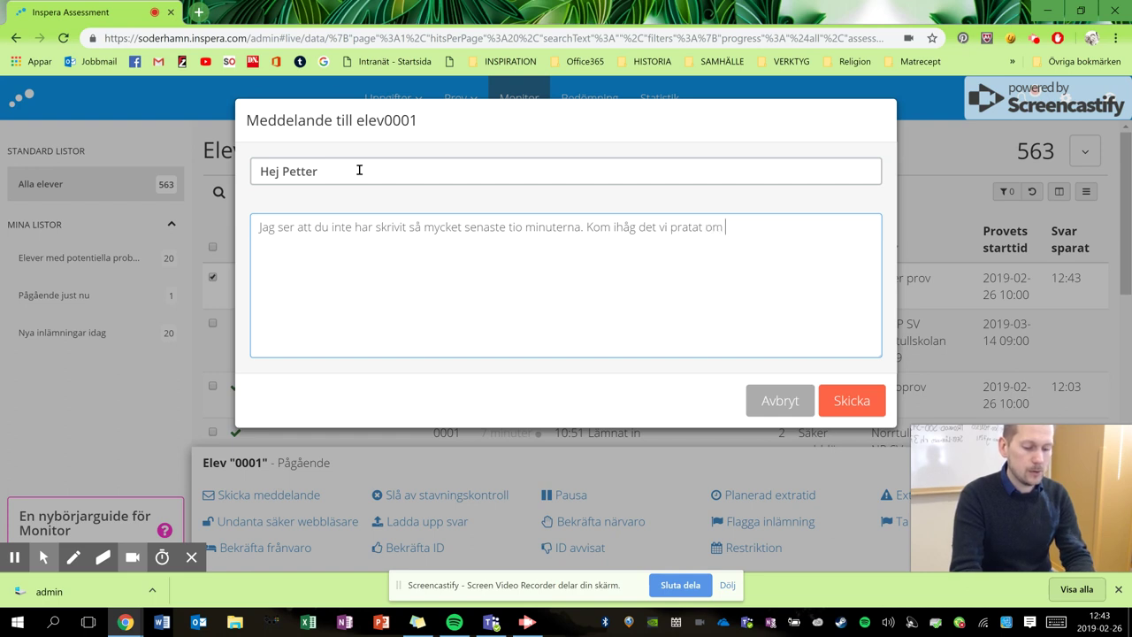
type("under svenskalektion")
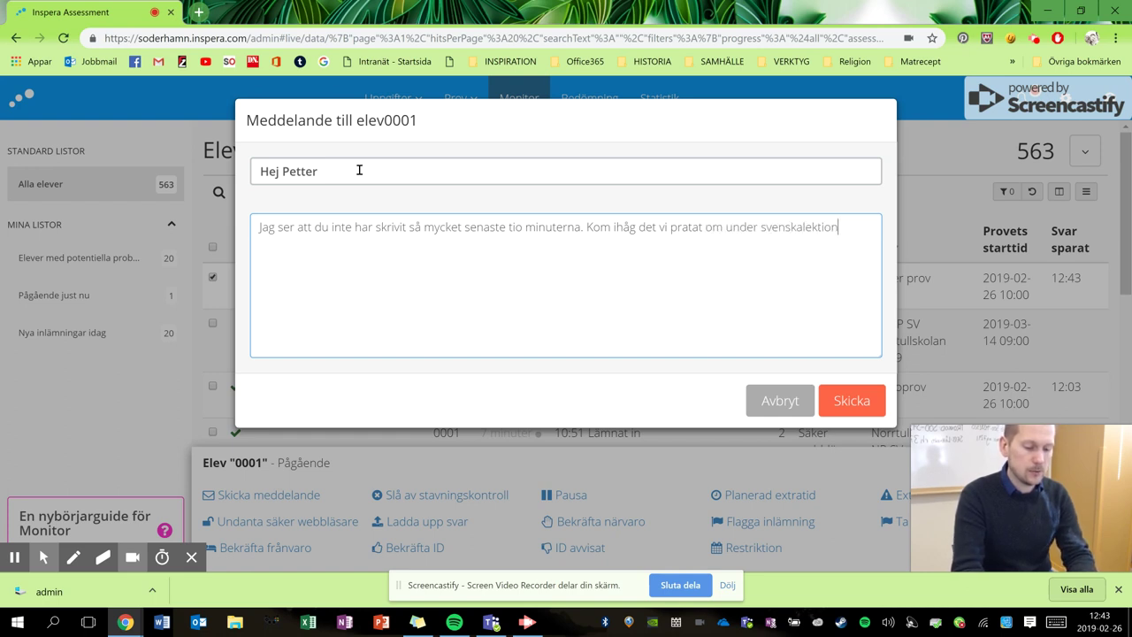
type("erna och")
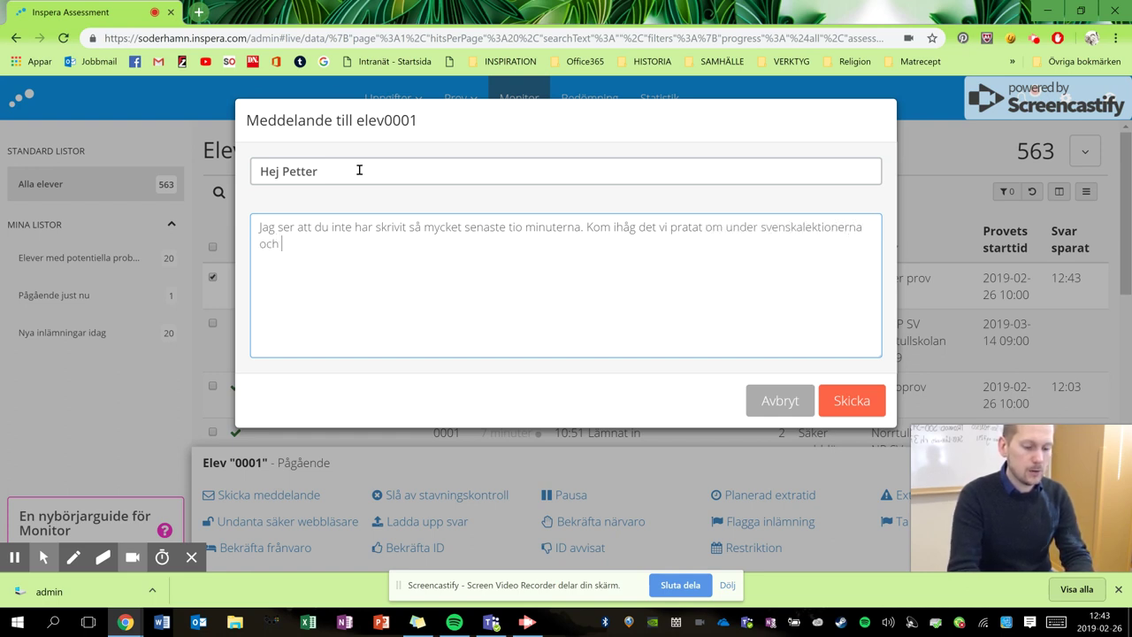
type(" hur man sätter")
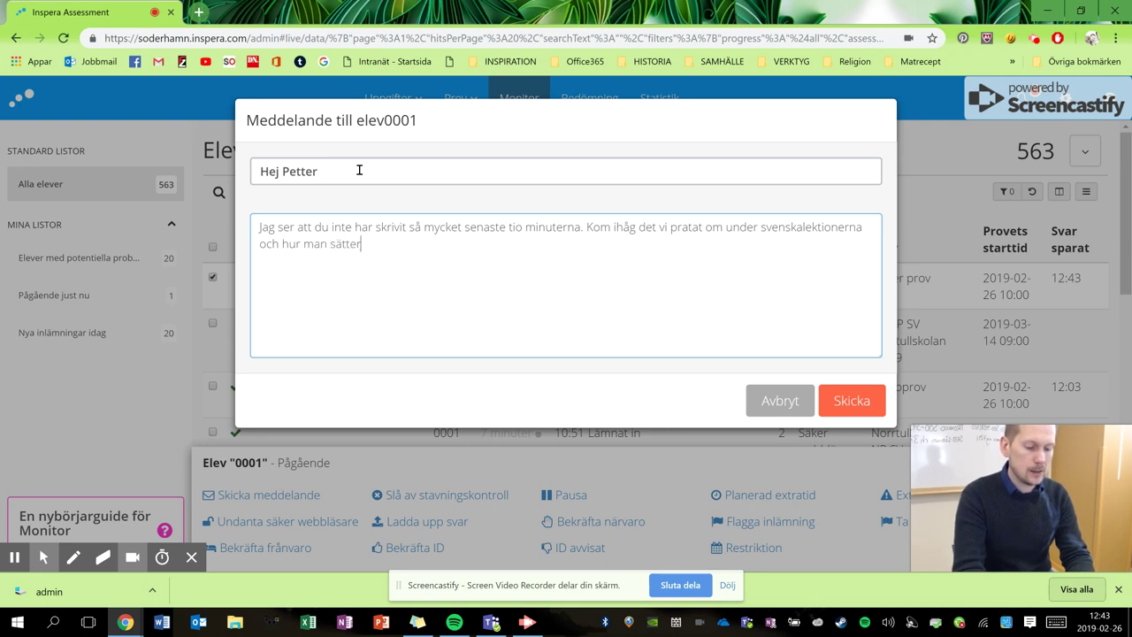
type(" fart på hjä")
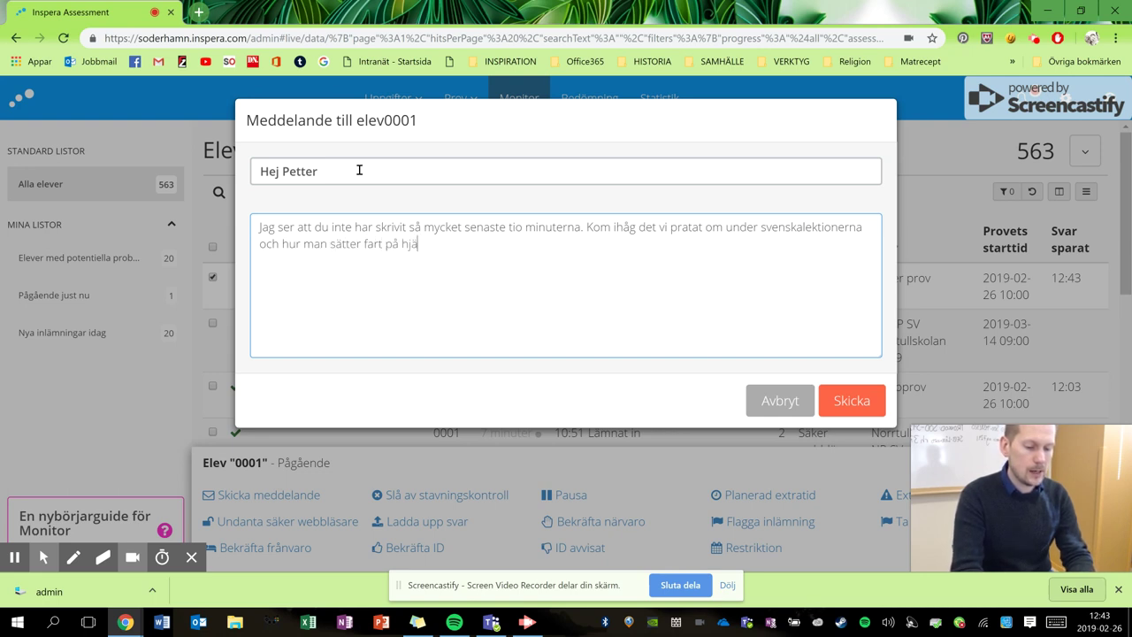
type("rnan nä")
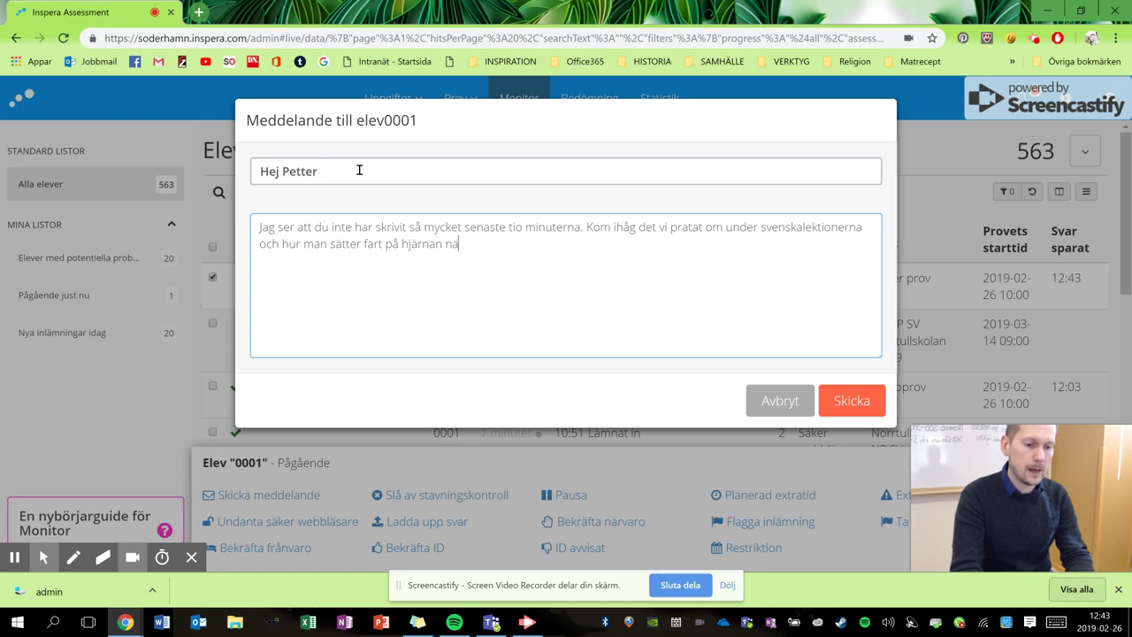
type("r man fått sk")
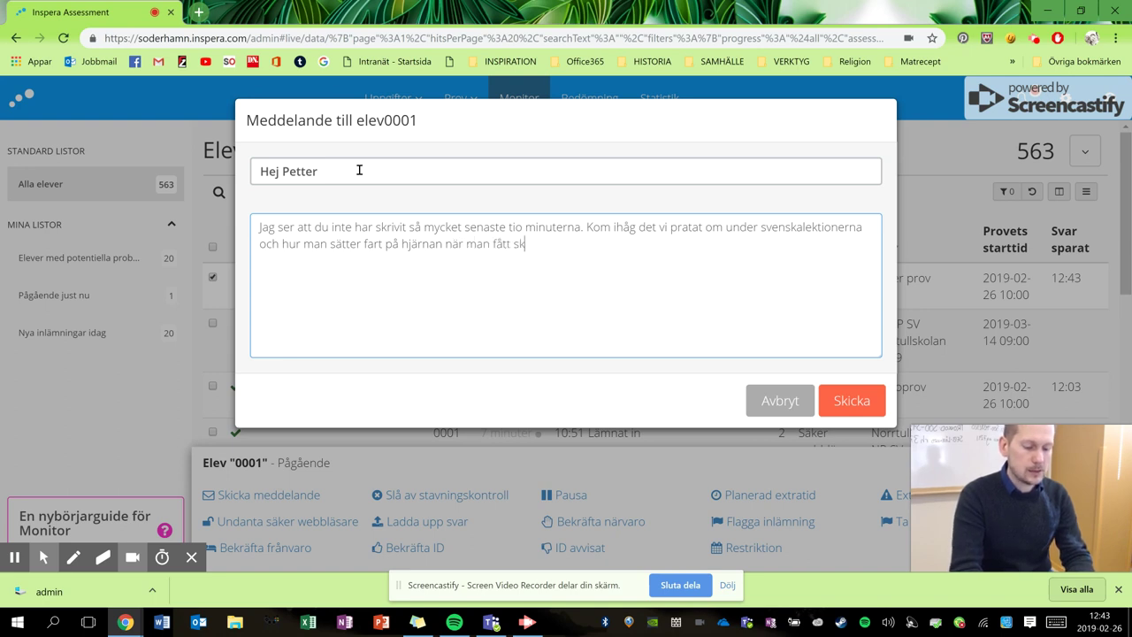
type("rivkramp.")
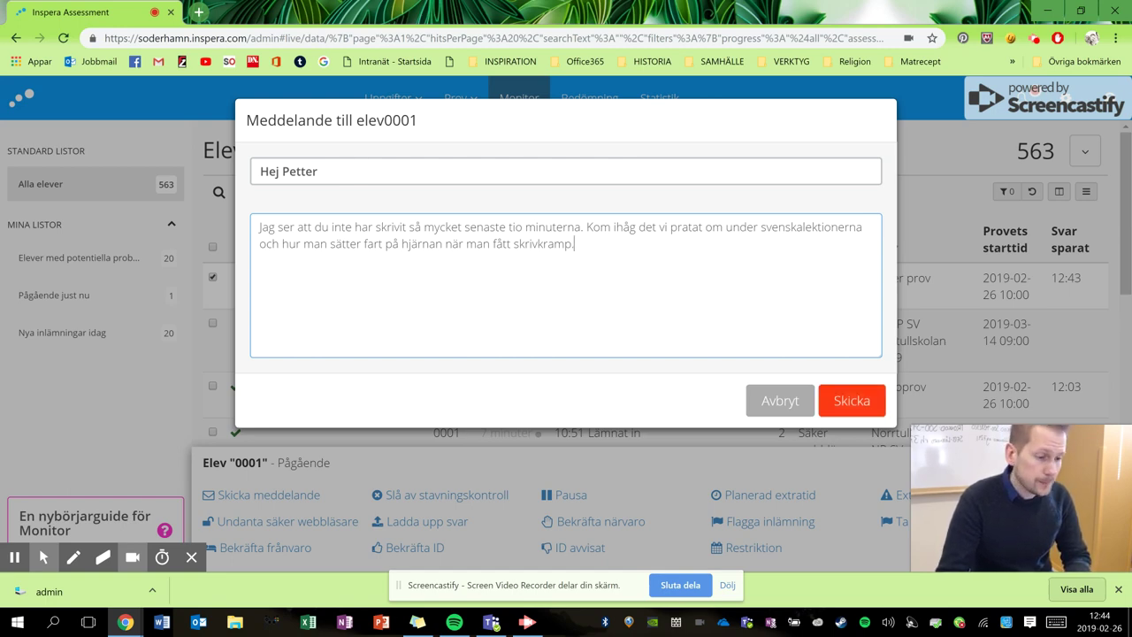
left_click(852, 400)
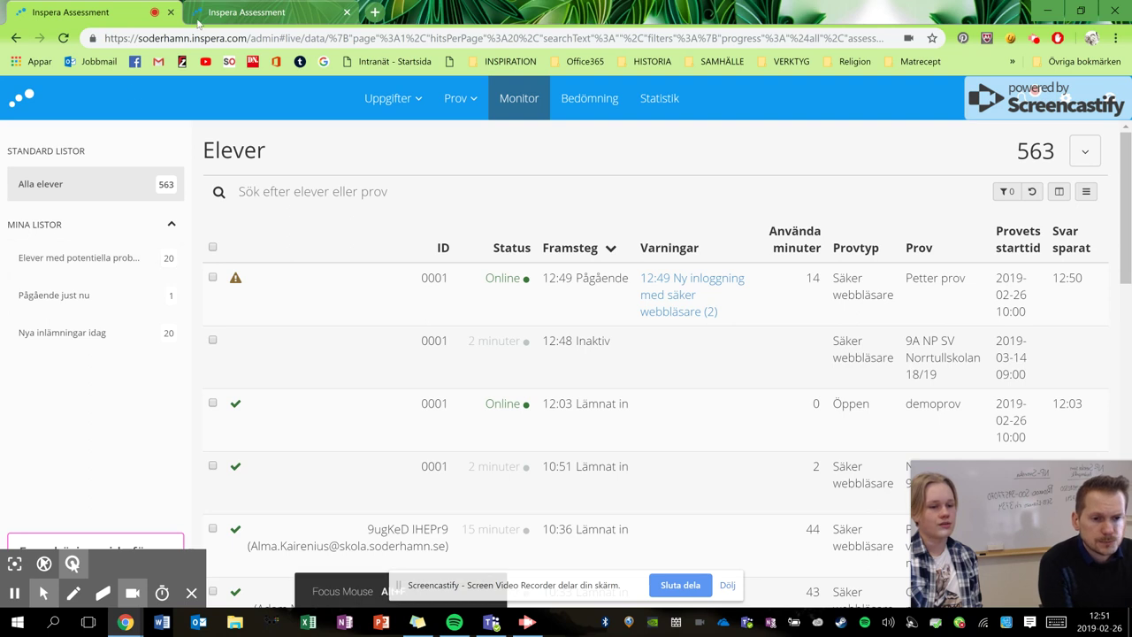
Look up and highlight the invigilator password (Provvakt lösenord) on the active test's details page
left_click(243, 13)
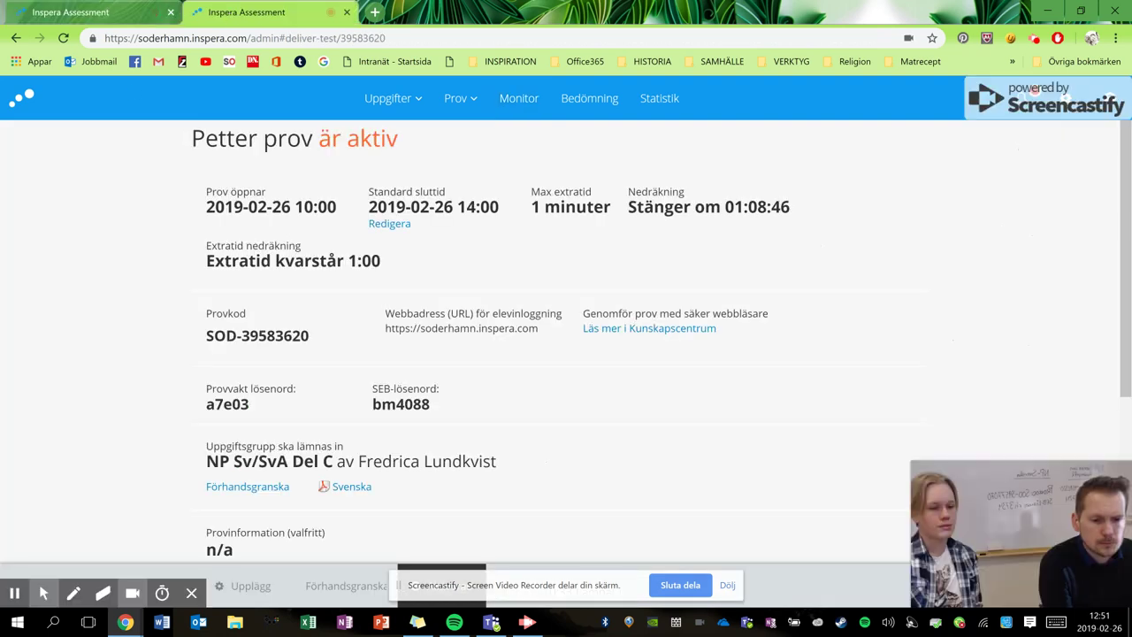
left_click_drag(203, 390, 295, 389)
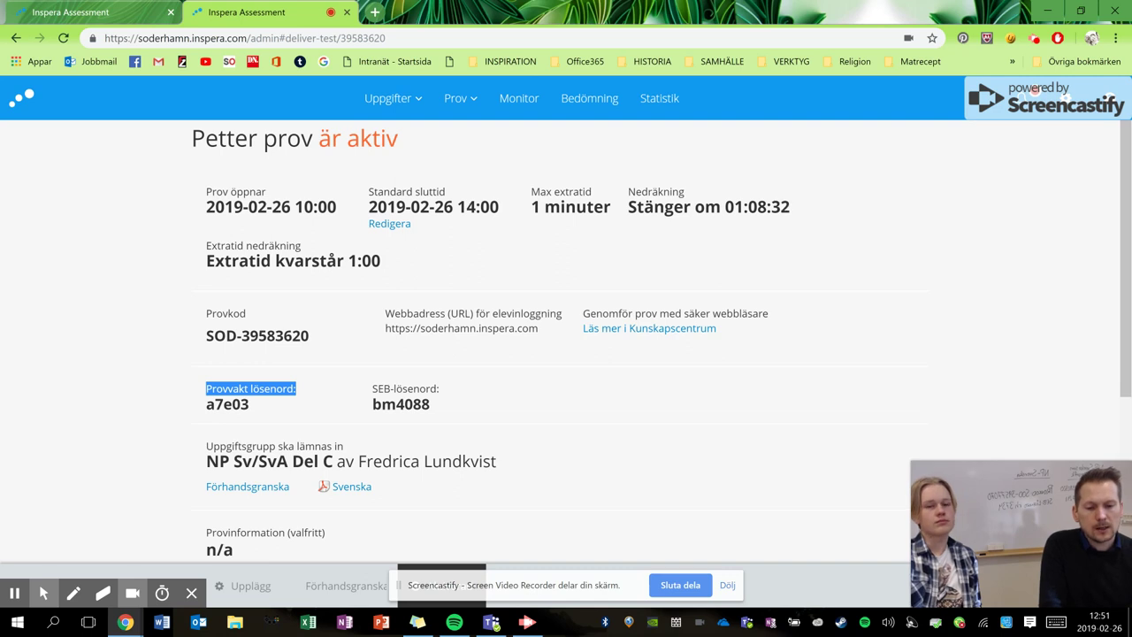
left_click_drag(209, 405, 247, 405)
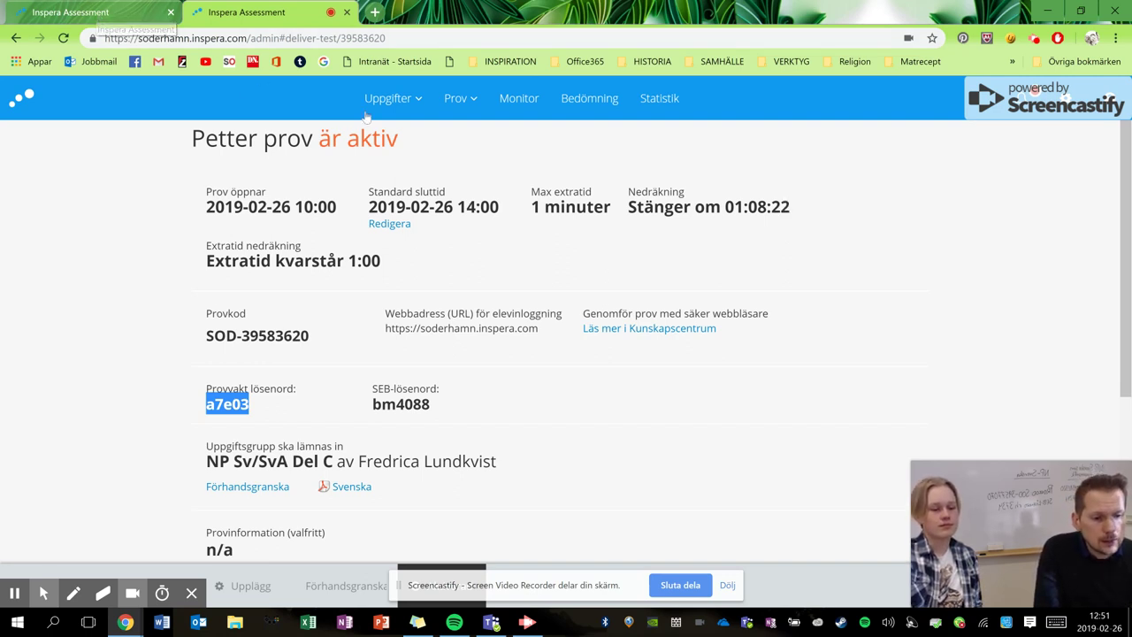
Return to the monitored students and check the warning about a new secure-browser login on the ongoing test
left_click(93, 12)
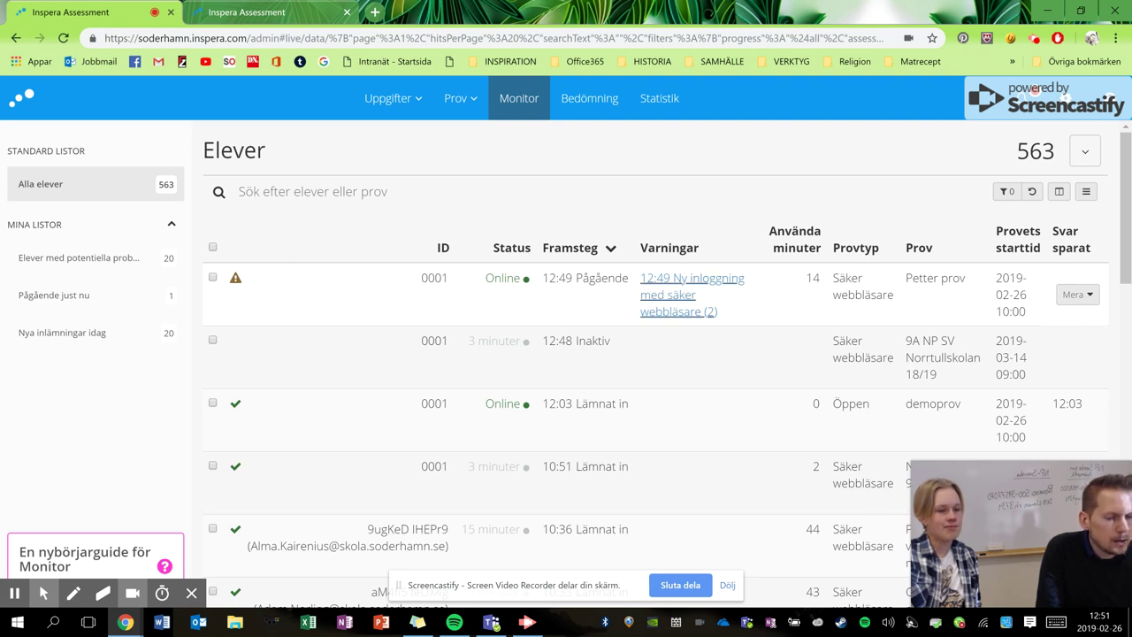
left_click(730, 280)
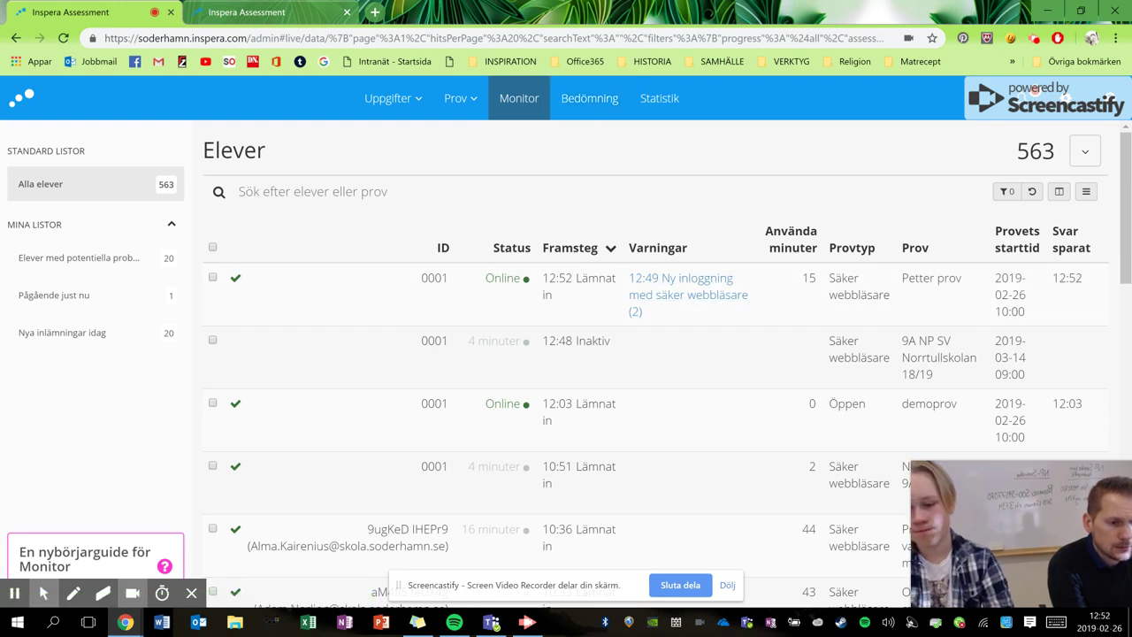
Open the grading overview (Bedömning) of the active test at the head of the test list
left_click(586, 111)
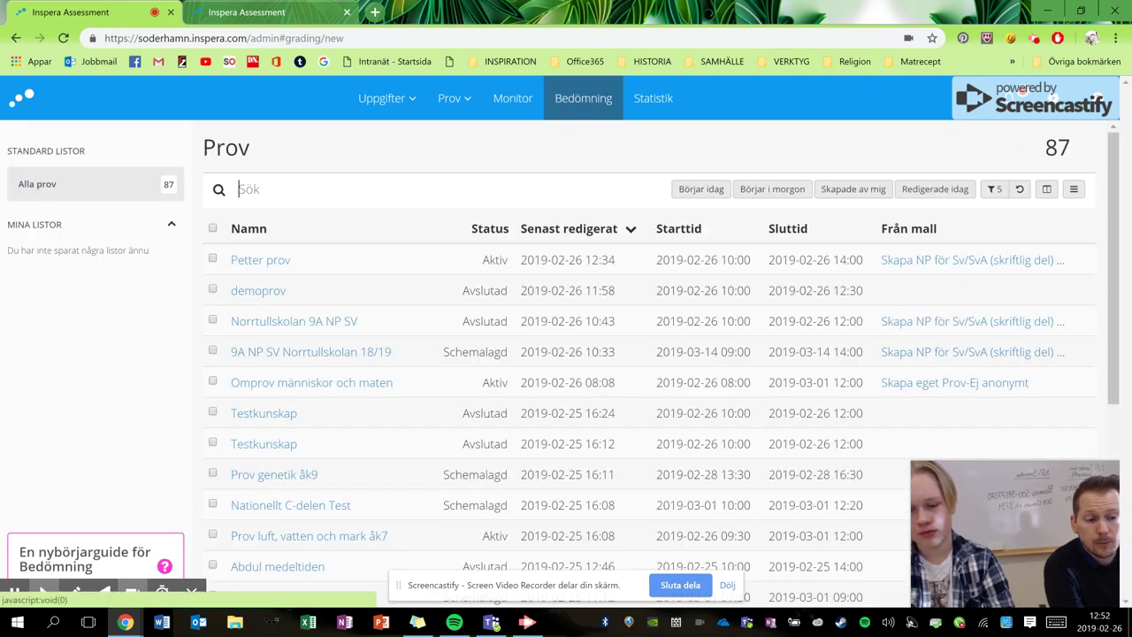
left_click(261, 260)
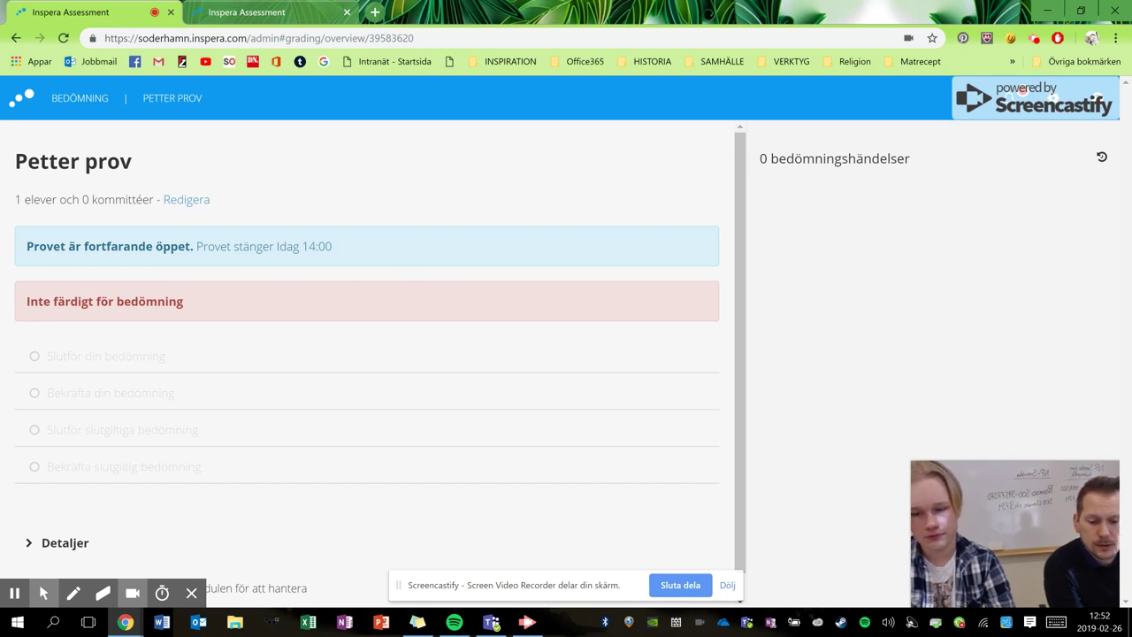
mouse_move(191, 593)
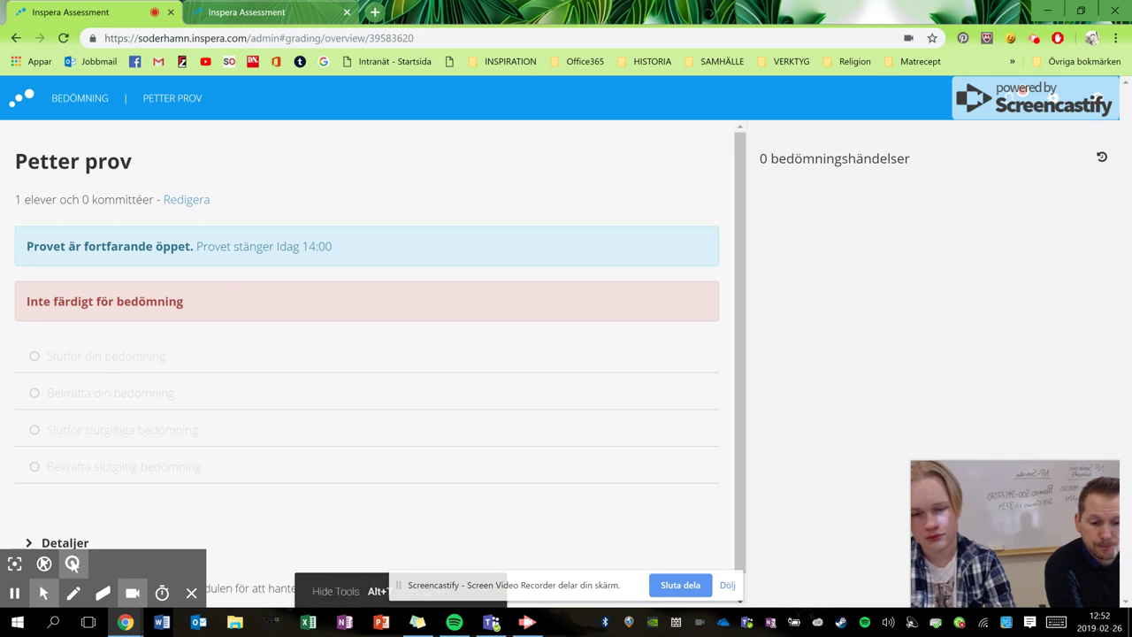
left_click(191, 592)
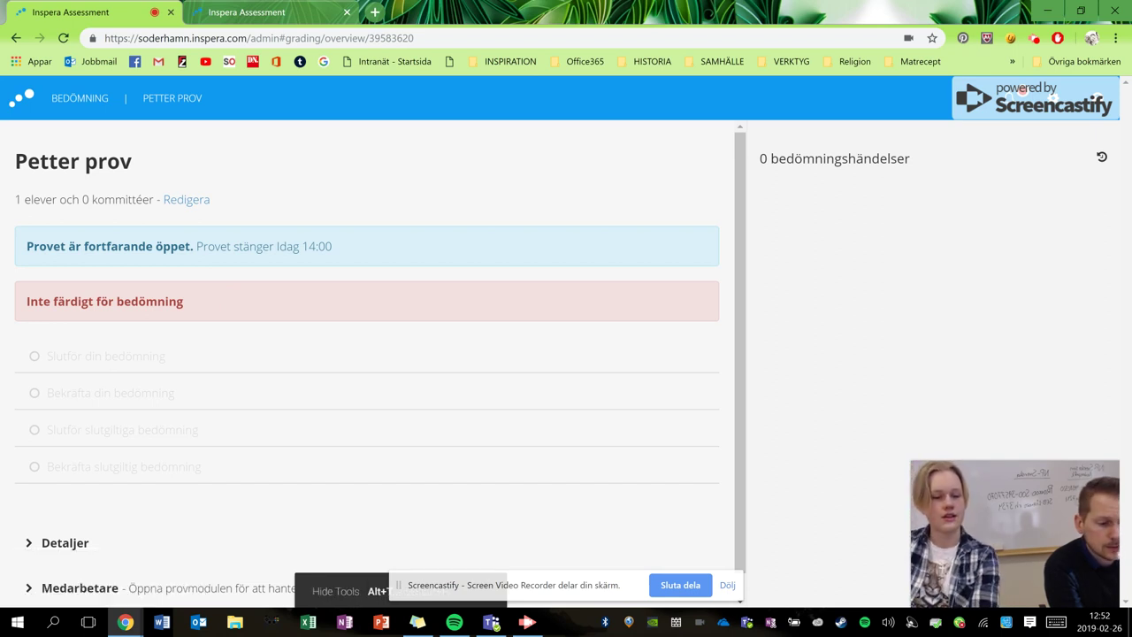